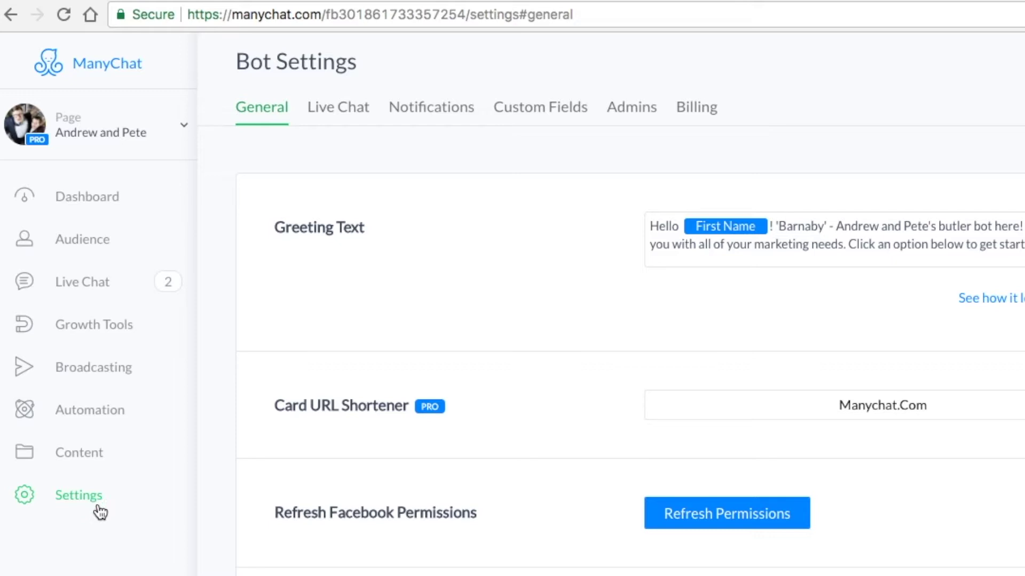
- Create a new custom field named 'TEST Email' with type Text
{"action": "left_click", "coordinate": [552, 113]}
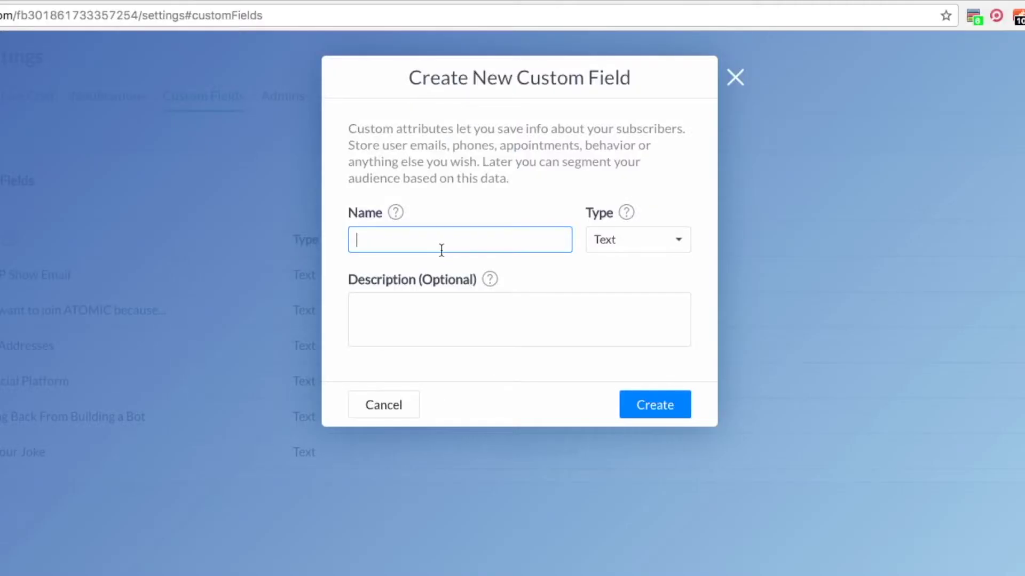
{"action": "type", "text": "TEST Email"}
{"action": "left_click", "coordinate": [678, 245]}
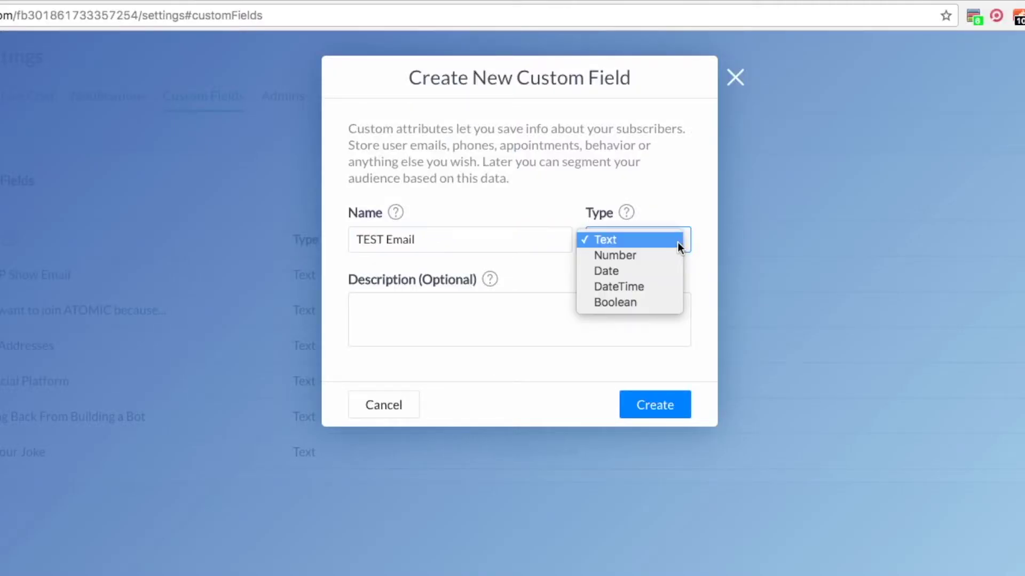
{"action": "left_click", "coordinate": [650, 240]}
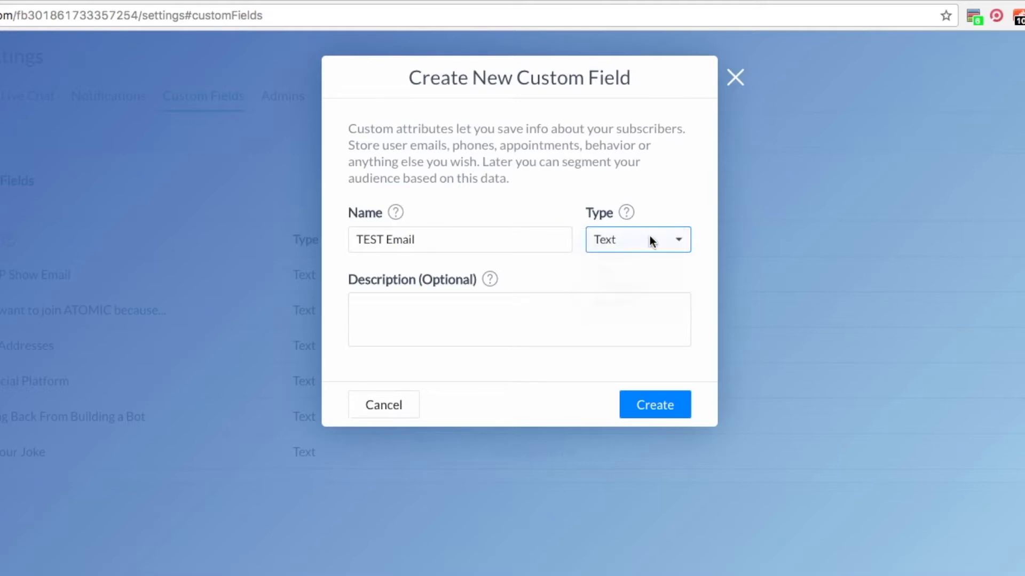
{"action": "left_click", "coordinate": [478, 311]}
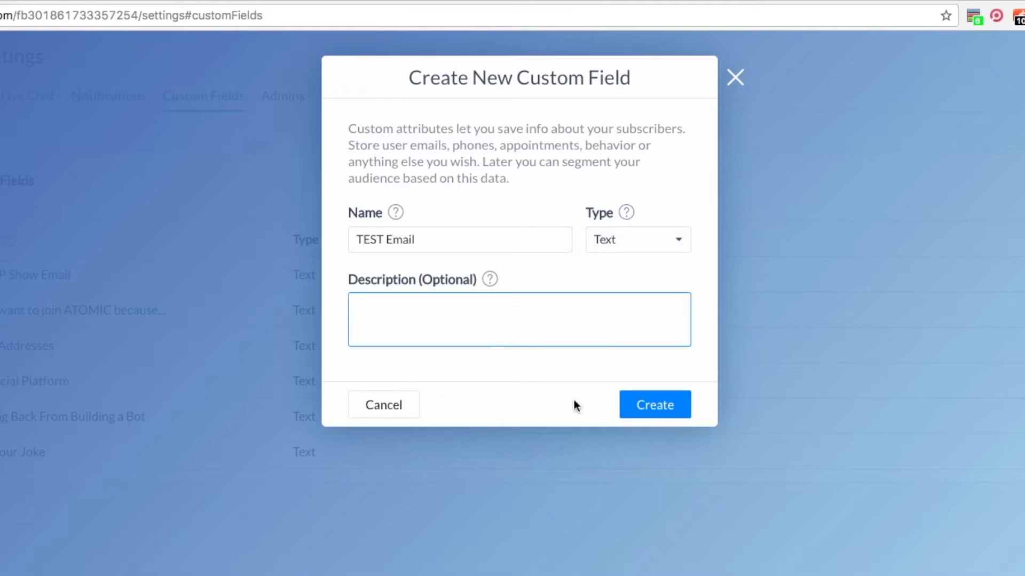
{"action": "left_click", "coordinate": [645, 408]}
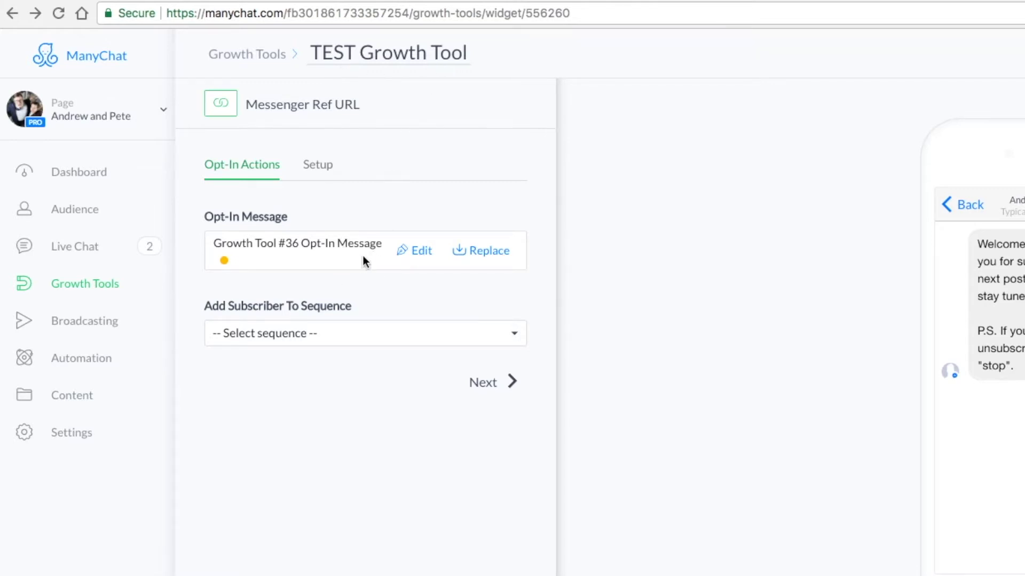
- Add a free-text question to the opt-in message starting 'Hey First Name, what's your'
{"action": "left_click", "coordinate": [428, 256]}
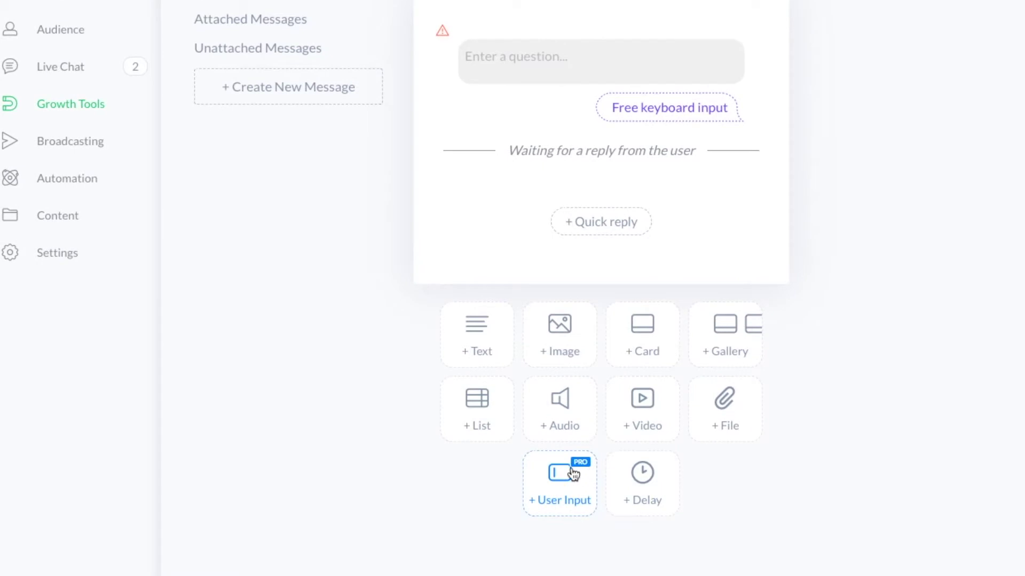
{"action": "left_click", "coordinate": [574, 473]}
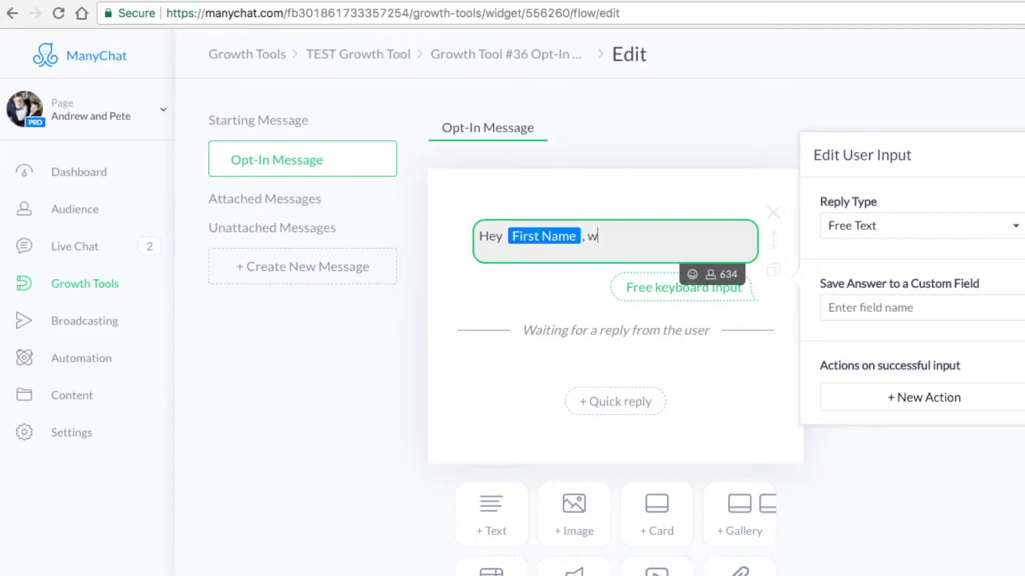
{"action": "type", "text": "'s your best email address?"}
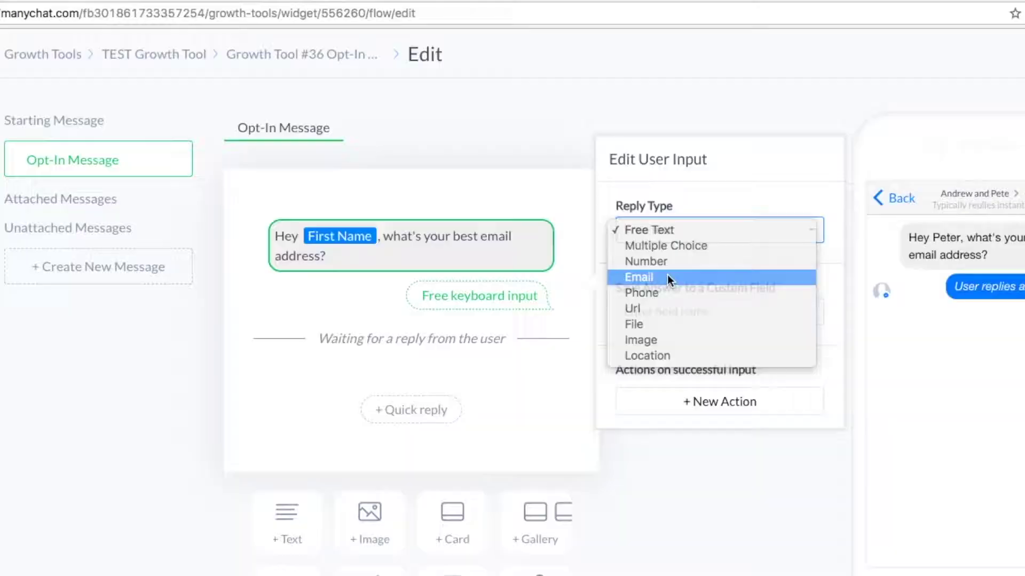
- Set the question's reply type to Email
{"action": "left_click", "coordinate": [667, 276]}
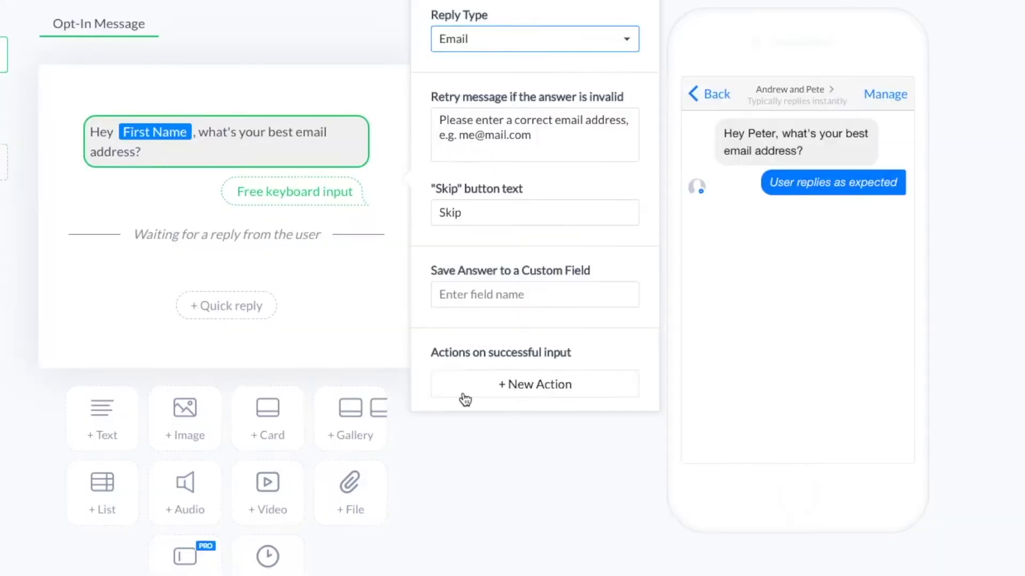
- Store the subscriber's answer in the TEST Email custom field
{"action": "left_click", "coordinate": [489, 296]}
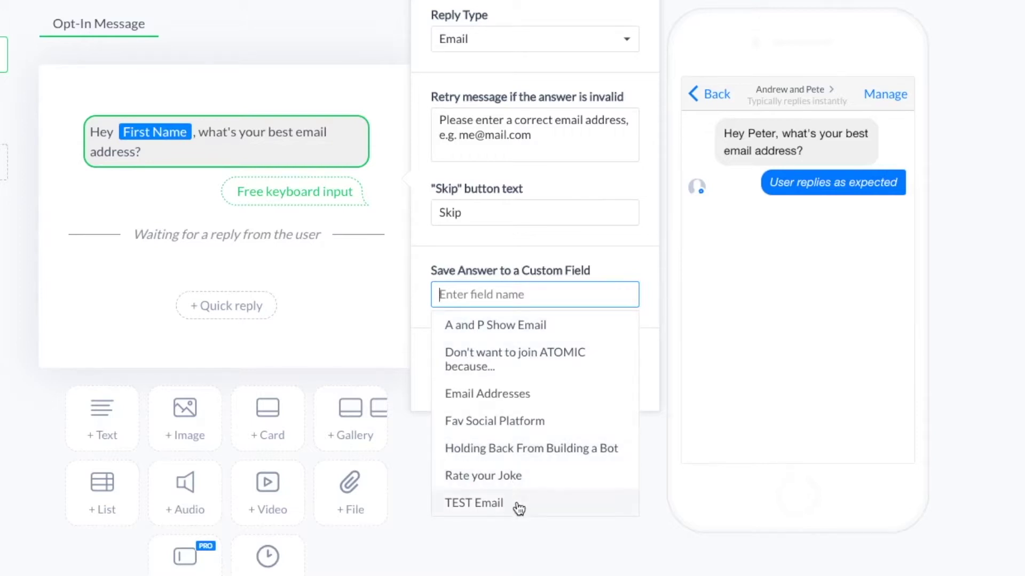
{"action": "left_click", "coordinate": [483, 510]}
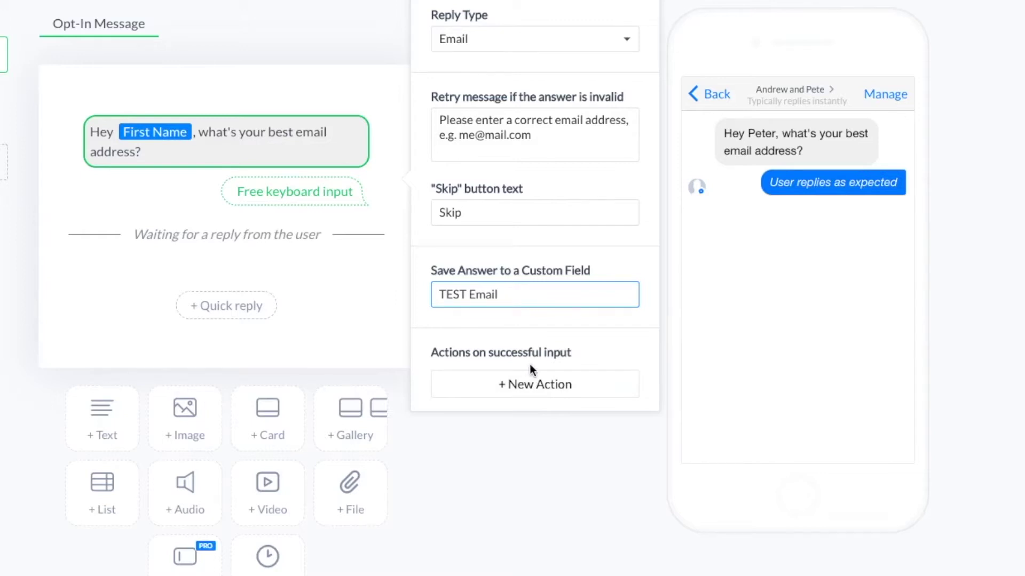
{"action": "left_click", "coordinate": [349, 244]}
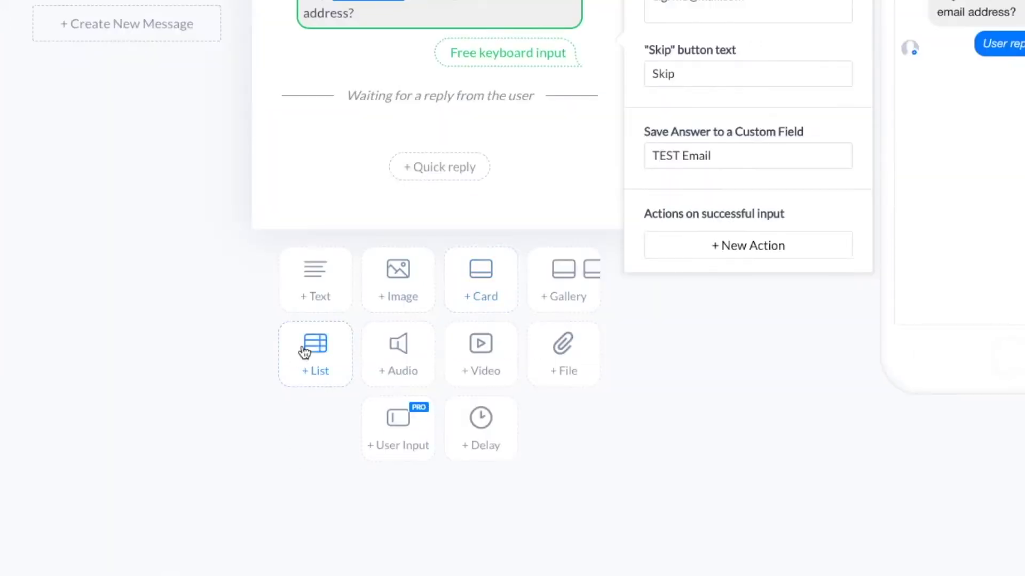
- Add a follow-up text 'Thanks, we've just sent you more info to :' plus TEST Email, then publish
{"action": "left_click", "coordinate": [319, 295]}
{"action": "left_click", "coordinate": [382, 172]}
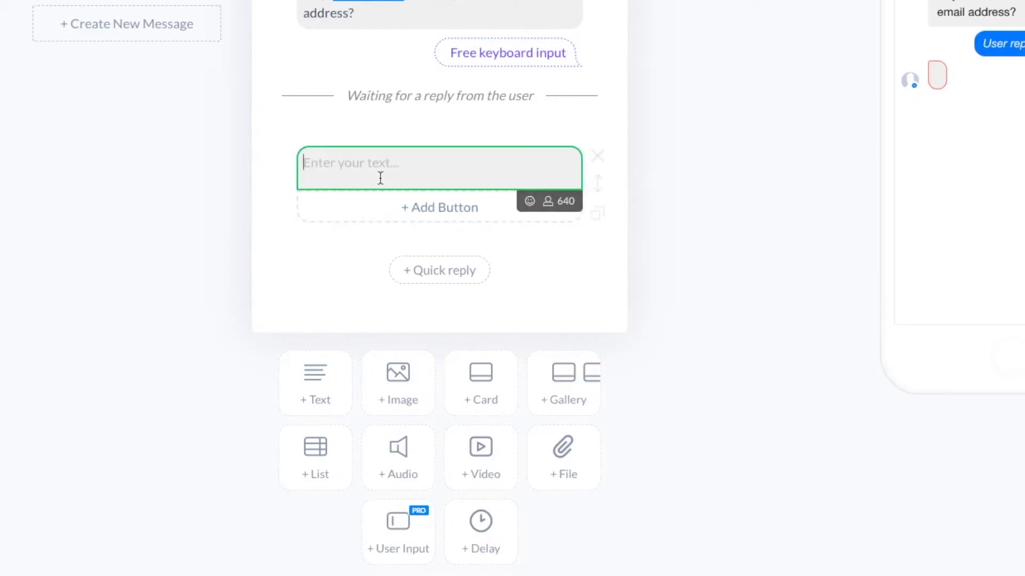
{"action": "type", "text": "Thanks, w"}
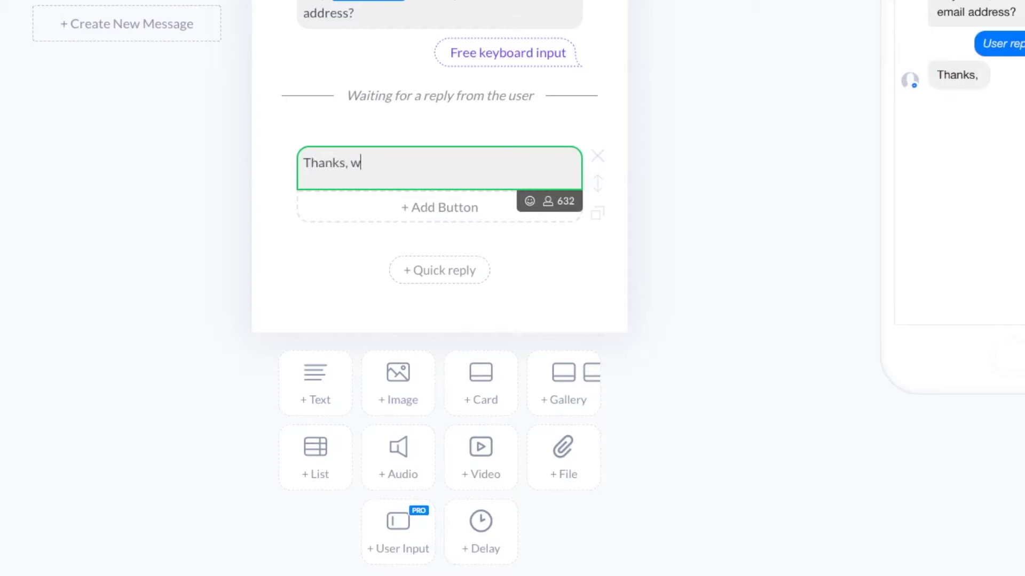
{"action": "type", "text": "e've jus"}
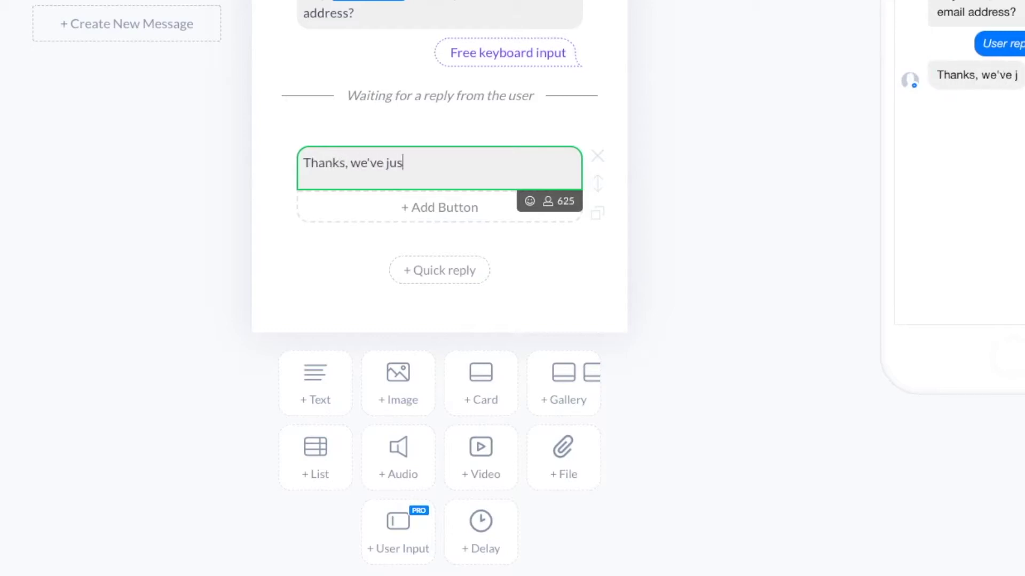
{"action": "type", "text": "t sent you m"}
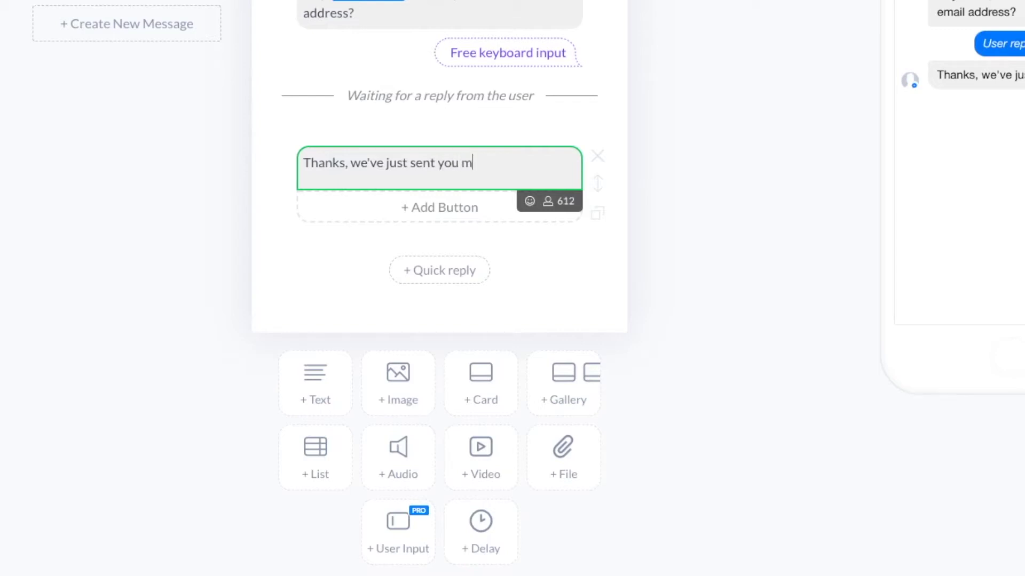
{"action": "type", "text": "ore info to "}
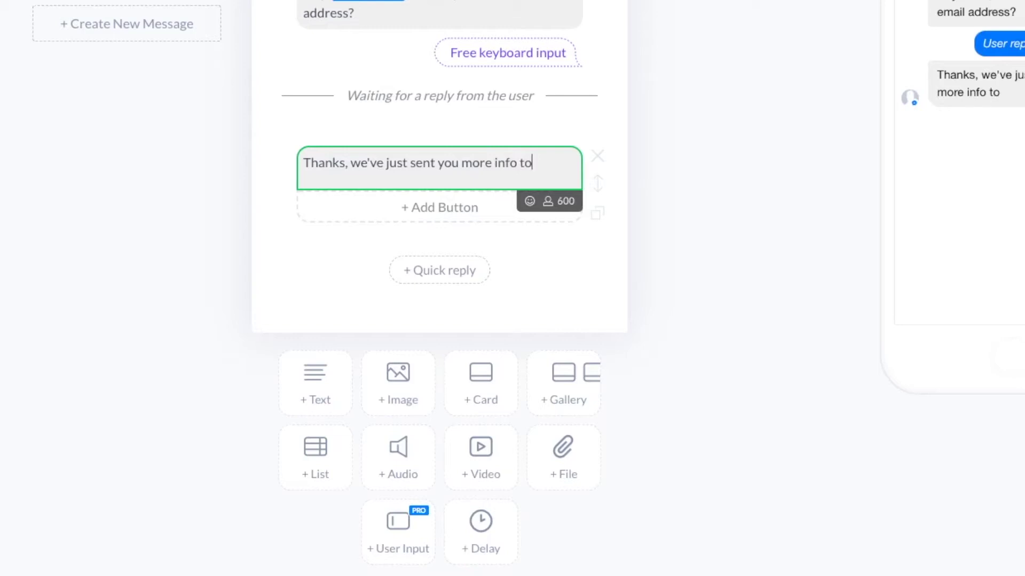
{"action": "type", "text": ":"}
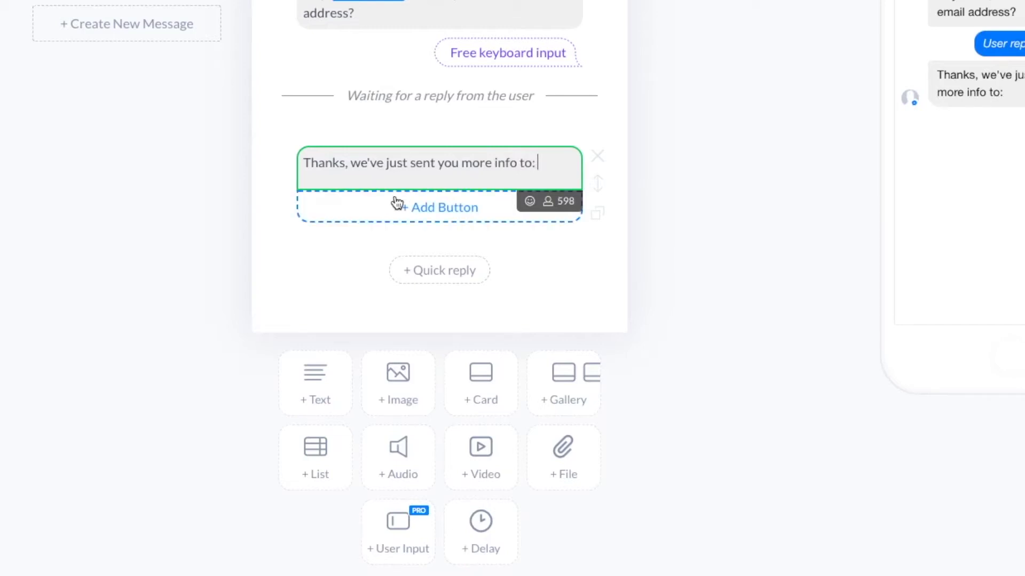
{"action": "left_click", "coordinate": [552, 205]}
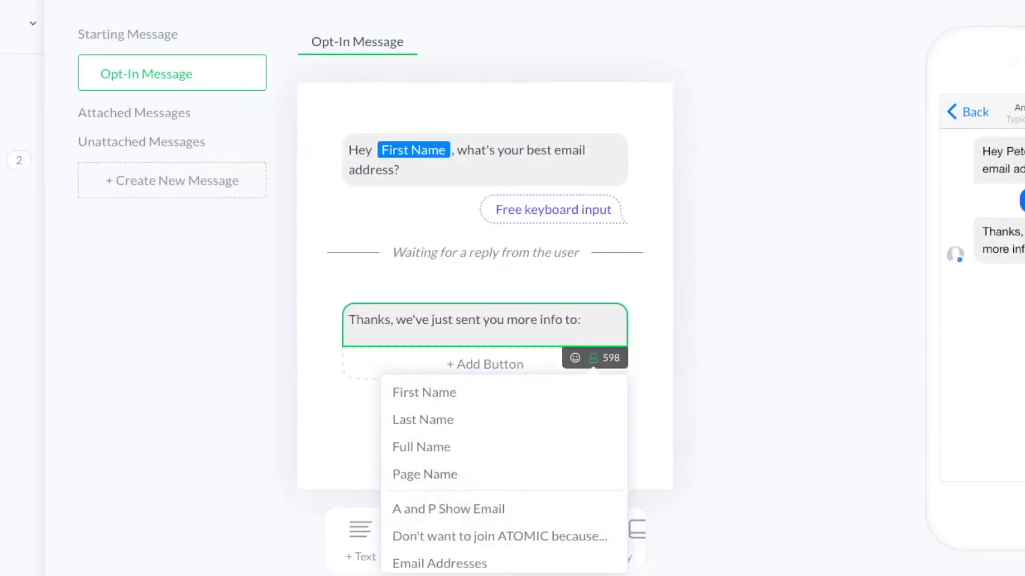
{"action": "scroll", "coordinate": [526, 542], "scroll_direction": "down", "scroll_amount": 3}
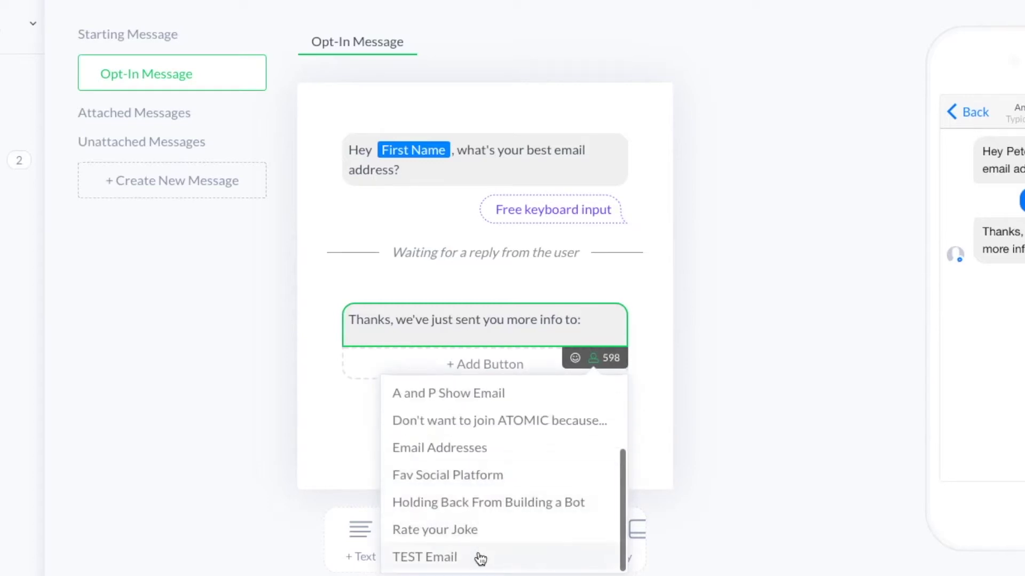
{"action": "left_click", "coordinate": [479, 558]}
{"action": "left_click", "coordinate": [542, 343]}
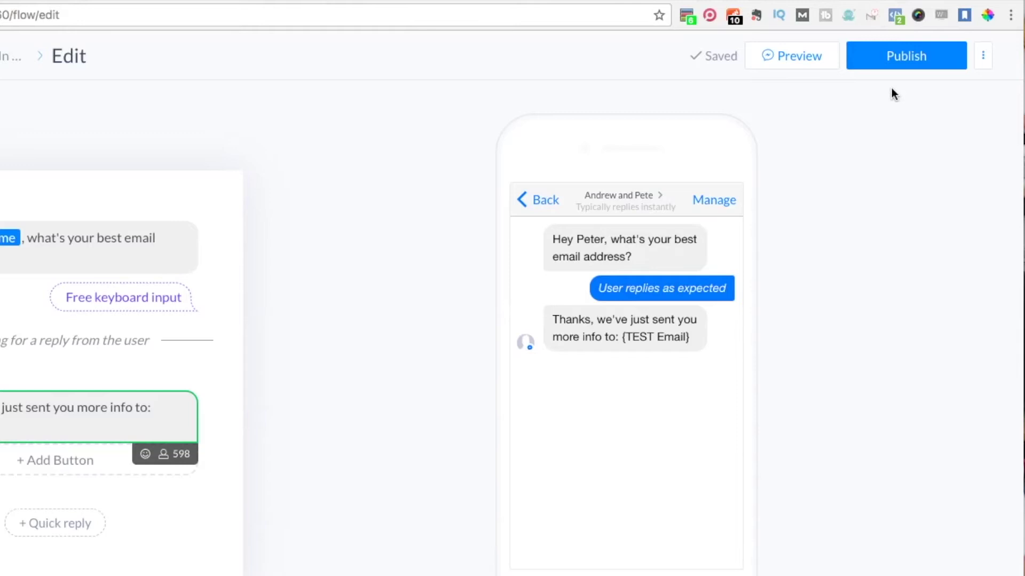
{"action": "left_click", "coordinate": [899, 59]}
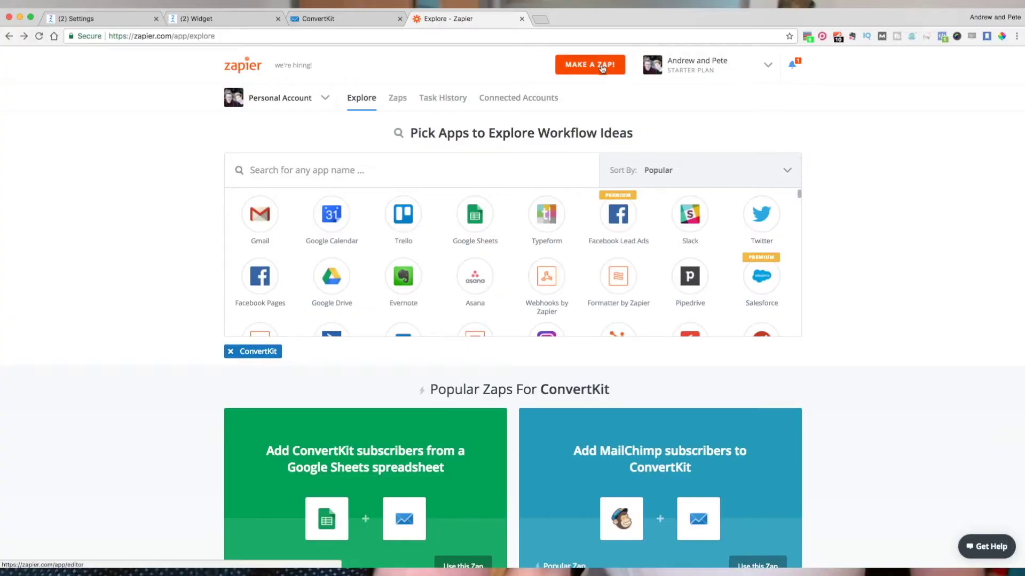
- Start a new zap using ManyChat's New or Updated Custom Field trigger
{"action": "left_click", "coordinate": [602, 66]}
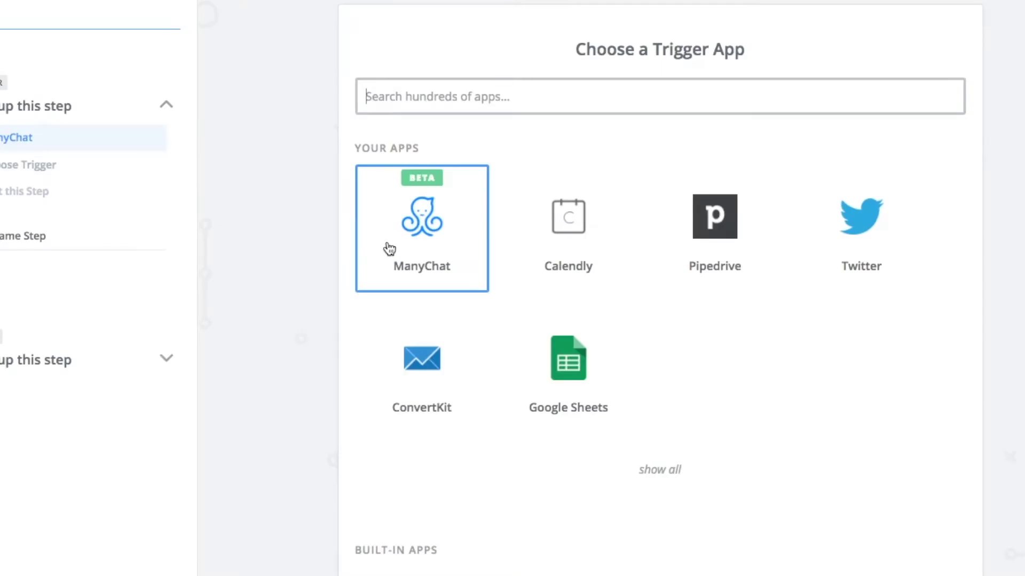
{"action": "left_click", "coordinate": [389, 248]}
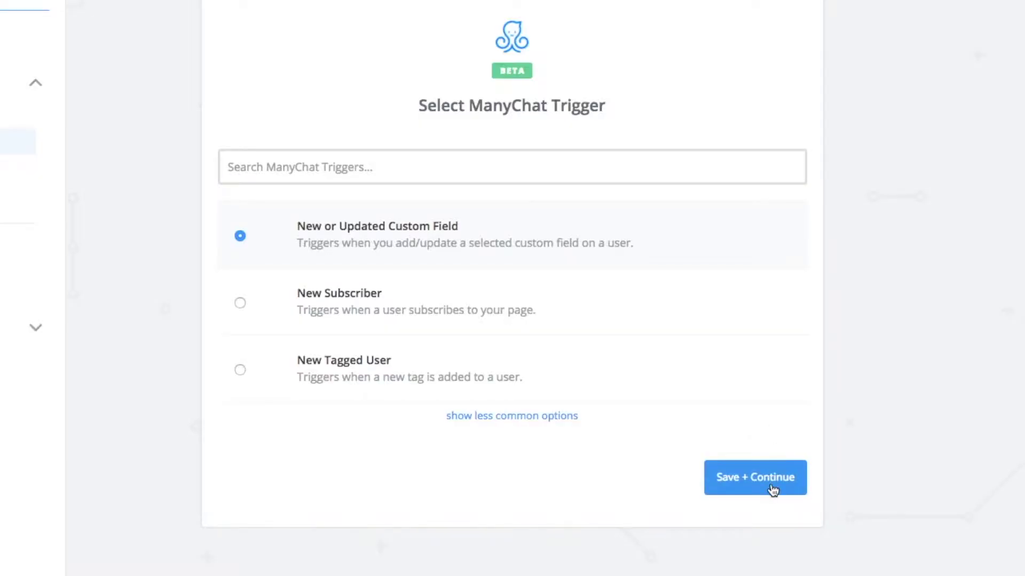
{"action": "left_click", "coordinate": [772, 489]}
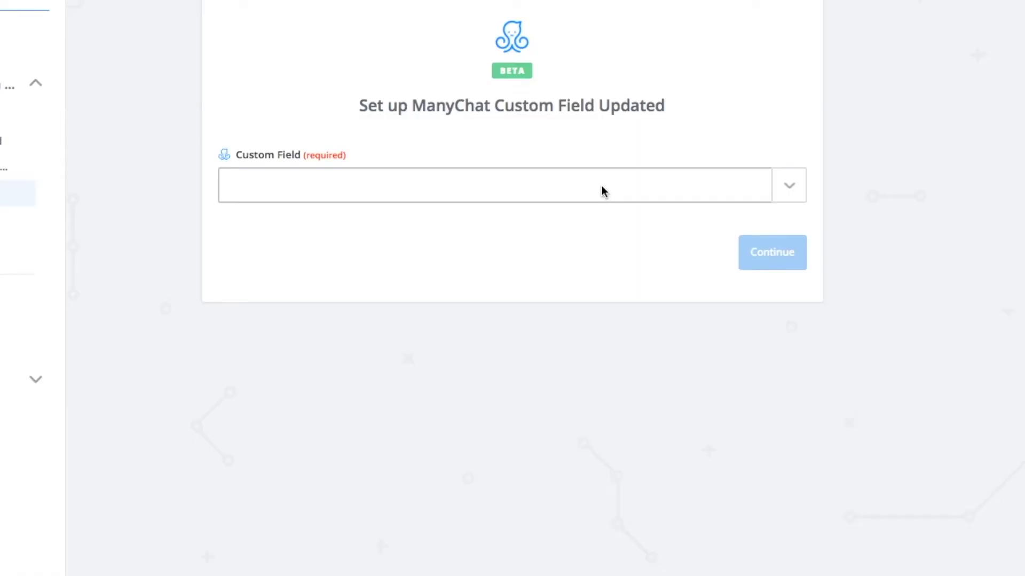
- Point the trigger at the TEST Email custom field and fetch a test sample
{"action": "left_click", "coordinate": [604, 174]}
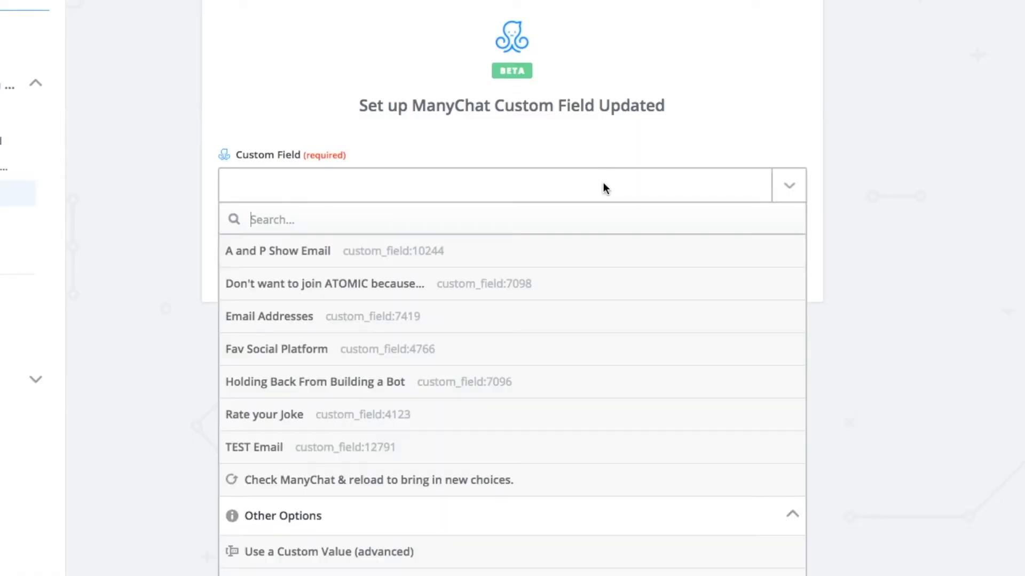
{"action": "left_click", "coordinate": [357, 451]}
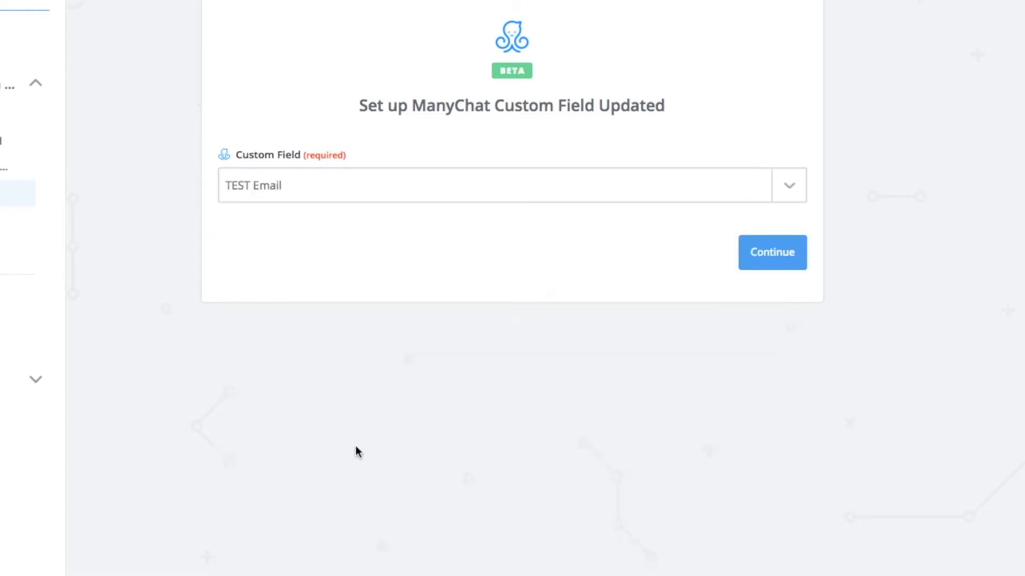
{"action": "left_click", "coordinate": [799, 254]}
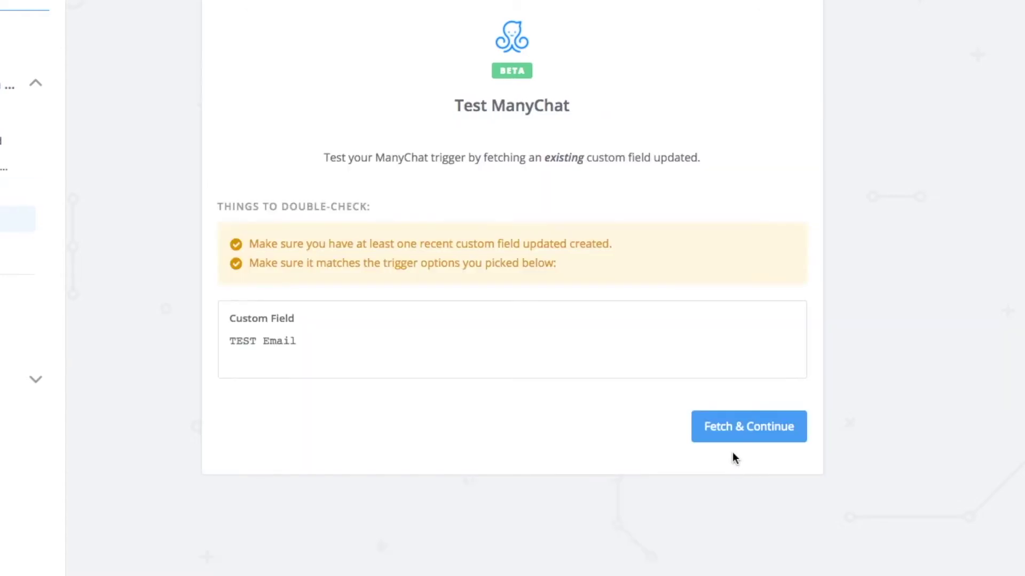
{"action": "left_click", "coordinate": [745, 435]}
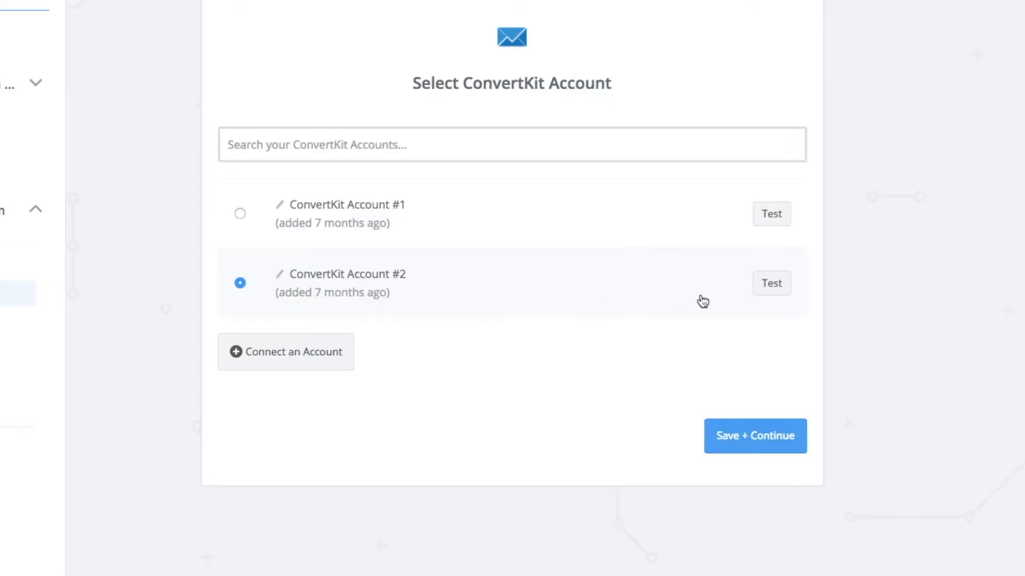
- Keep the connected ConvertKit account and choose TEST Form as the subscription form
{"action": "left_click", "coordinate": [767, 451]}
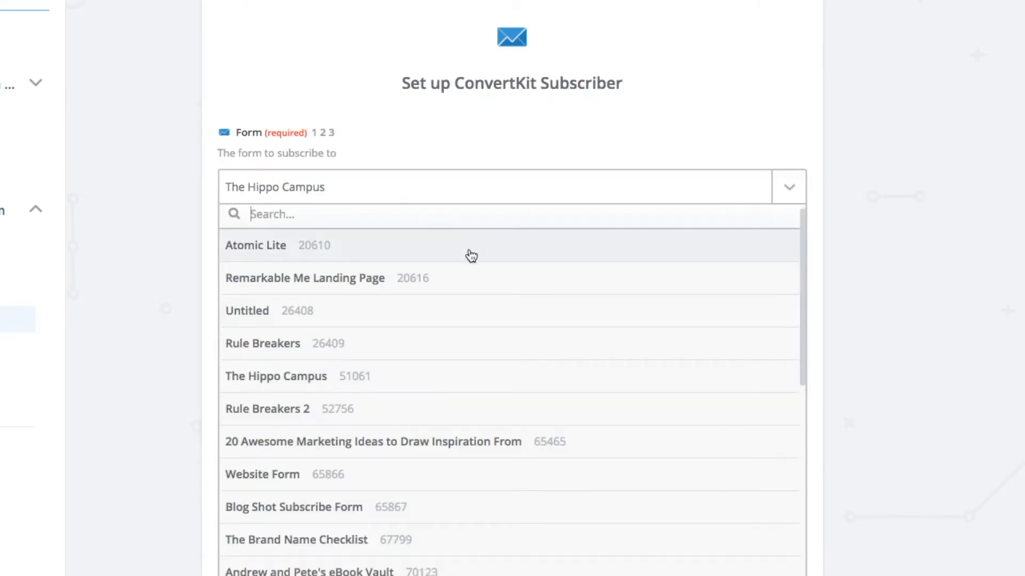
{"action": "scroll", "coordinate": [469, 255], "scroll_direction": "down", "scroll_amount": 10}
{"action": "scroll", "coordinate": [456, 374], "scroll_direction": "down", "scroll_amount": 5}
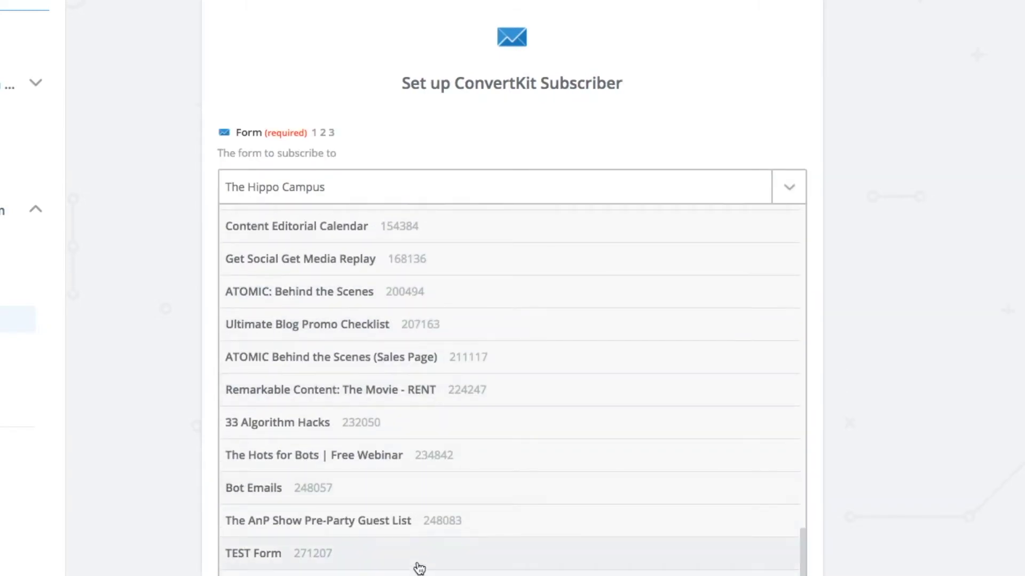
{"action": "left_click", "coordinate": [419, 565]}
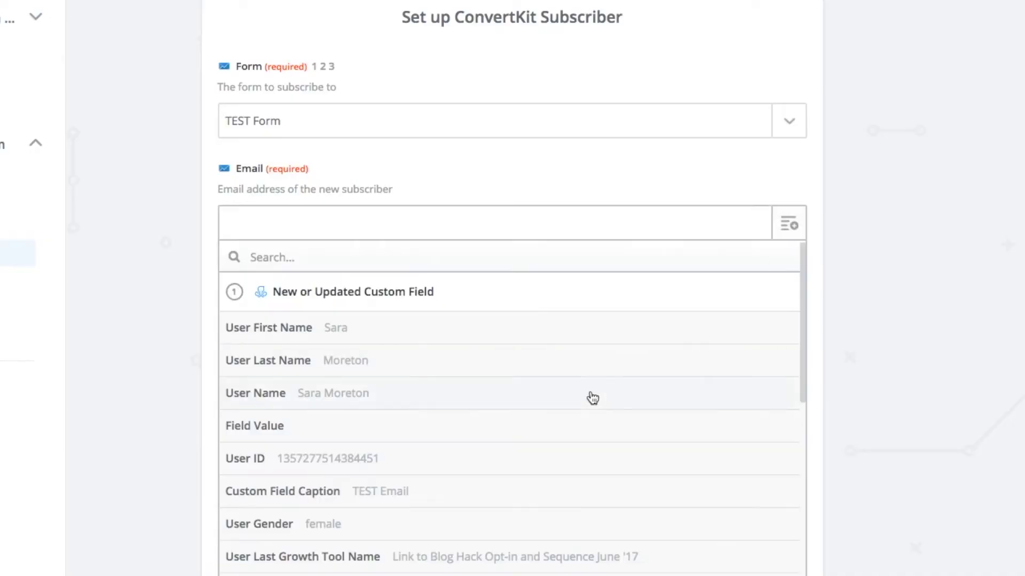
- Map Test Email to Email, User First Name to First Name, and set course opt-in to no
{"action": "scroll", "coordinate": [587, 399], "scroll_direction": "down", "scroll_amount": 2}
{"action": "scroll", "coordinate": [585, 400], "scroll_direction": "down", "scroll_amount": 5}
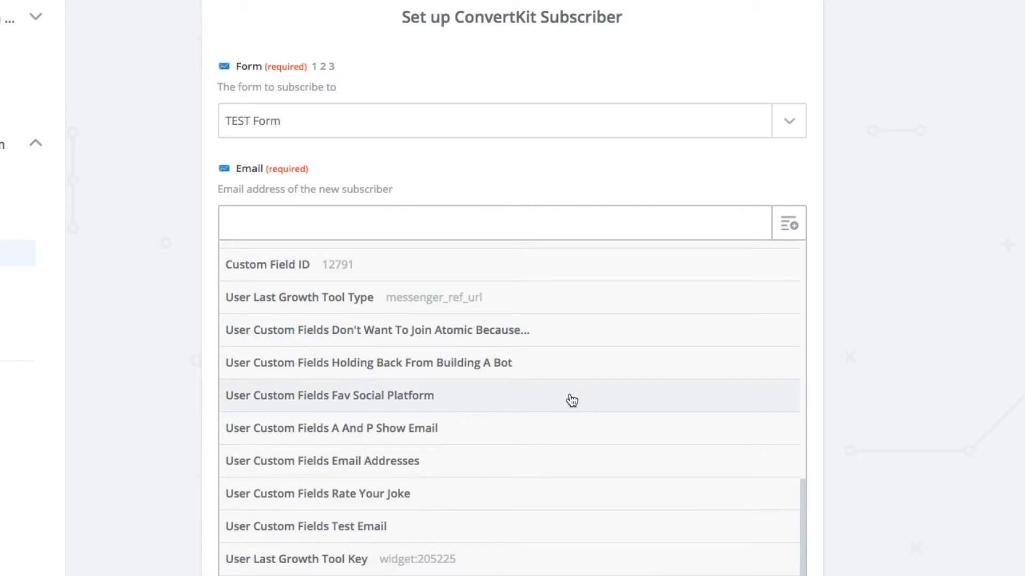
{"action": "left_click", "coordinate": [377, 525]}
{"action": "left_click", "coordinate": [789, 327]}
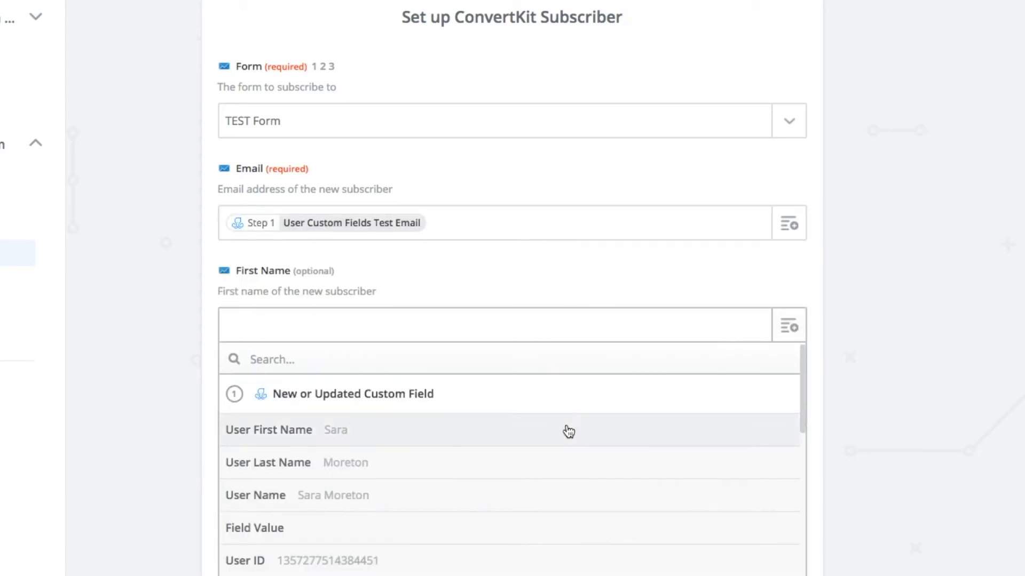
{"action": "left_click", "coordinate": [360, 437]}
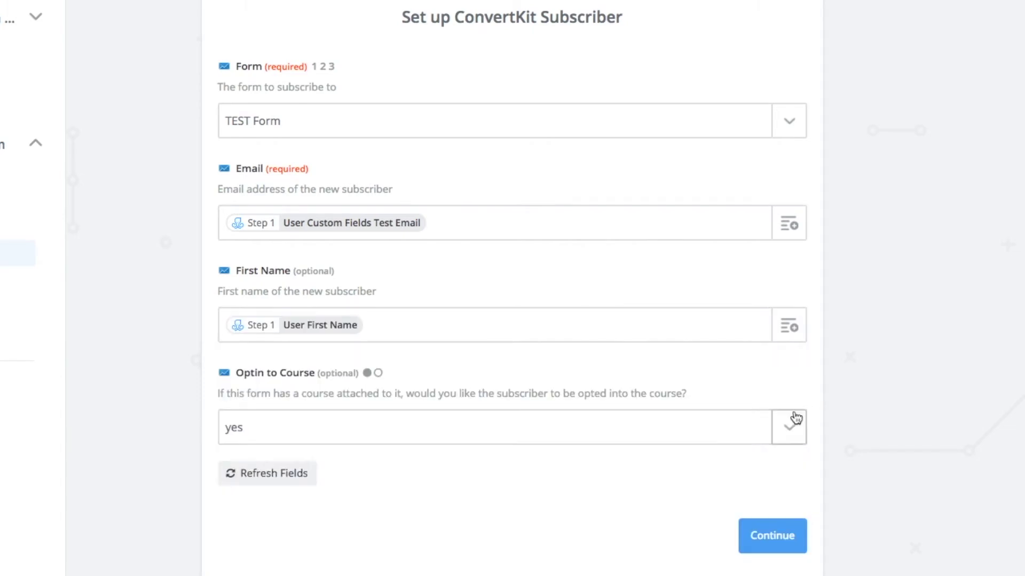
{"action": "left_click", "coordinate": [790, 435]}
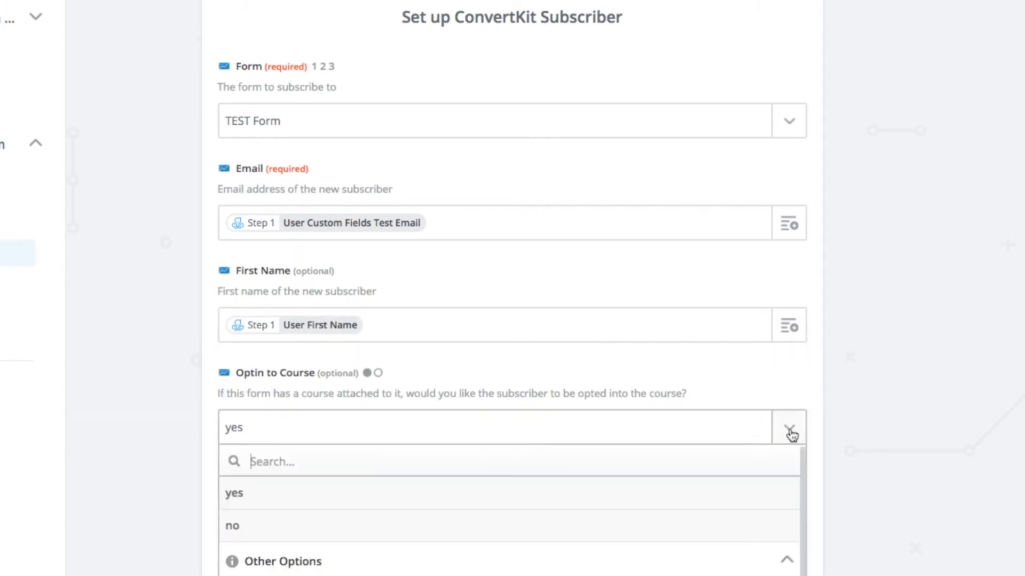
{"action": "left_click", "coordinate": [709, 528]}
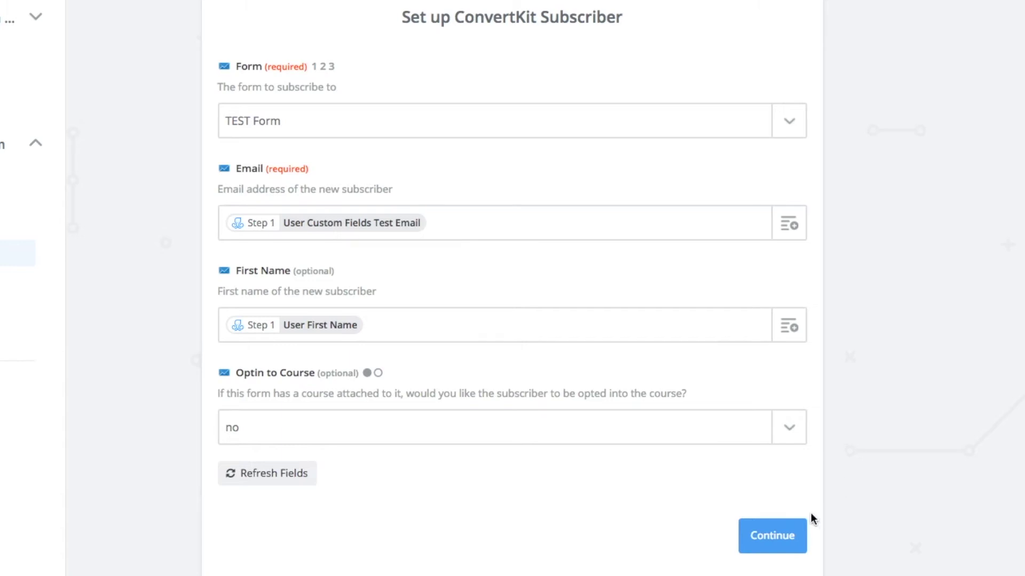
{"action": "left_click", "coordinate": [777, 539]}
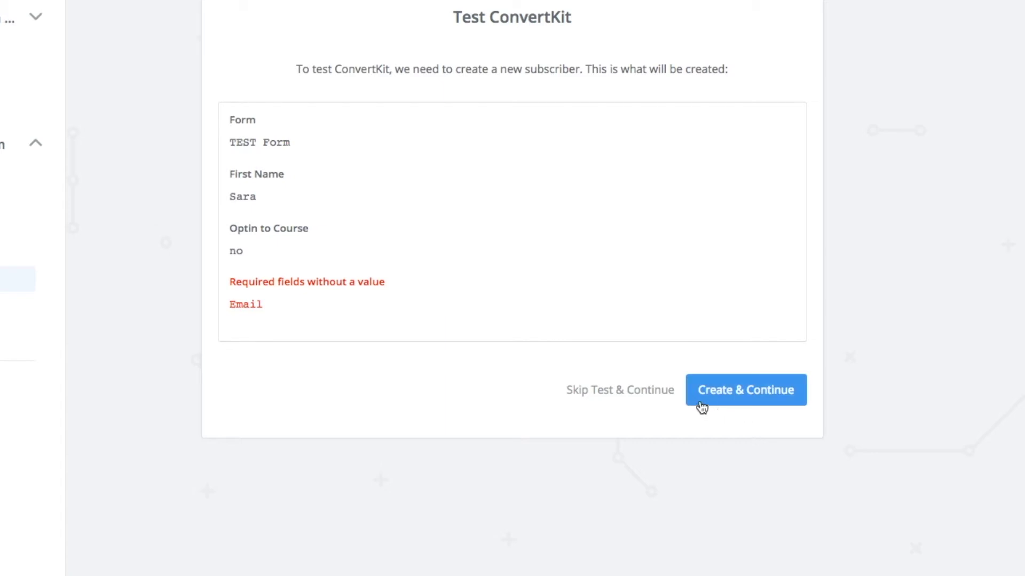
- Complete the ConvertKit test step and begin naming the zap
{"action": "left_click", "coordinate": [700, 403]}
{"action": "left_click", "coordinate": [761, 422]}
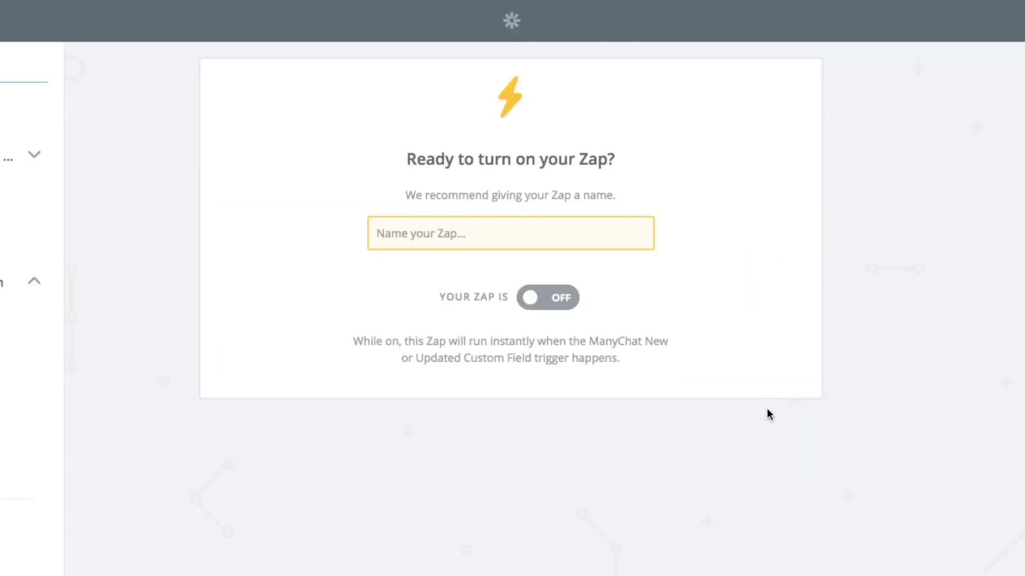
{"action": "left_click", "coordinate": [538, 230]}
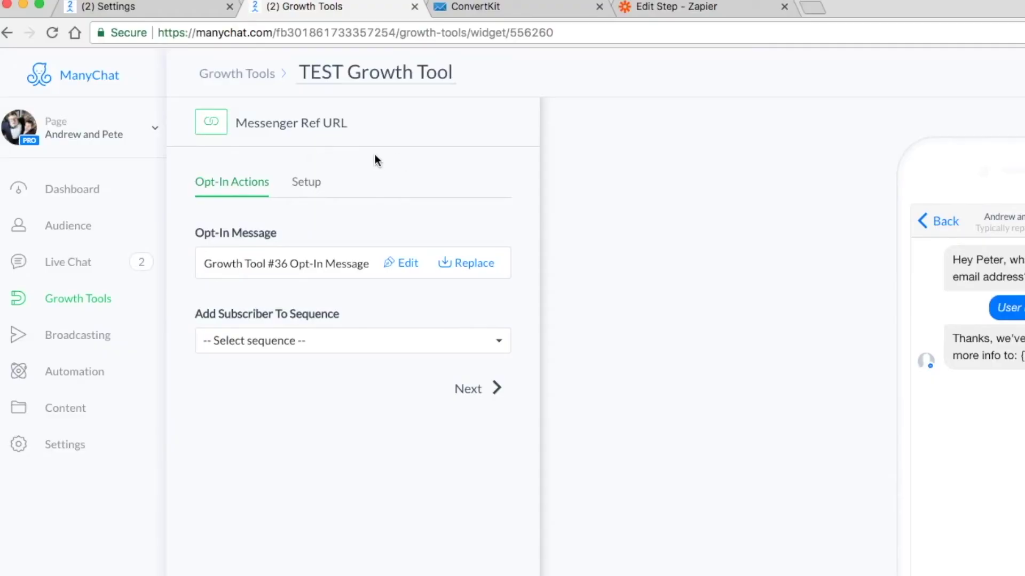
- Copy the TEST Growth Tool's Messenger ref URL from its Setup tab
{"action": "scroll", "coordinate": [366, 158], "scroll_direction": "down", "scroll_amount": 1}
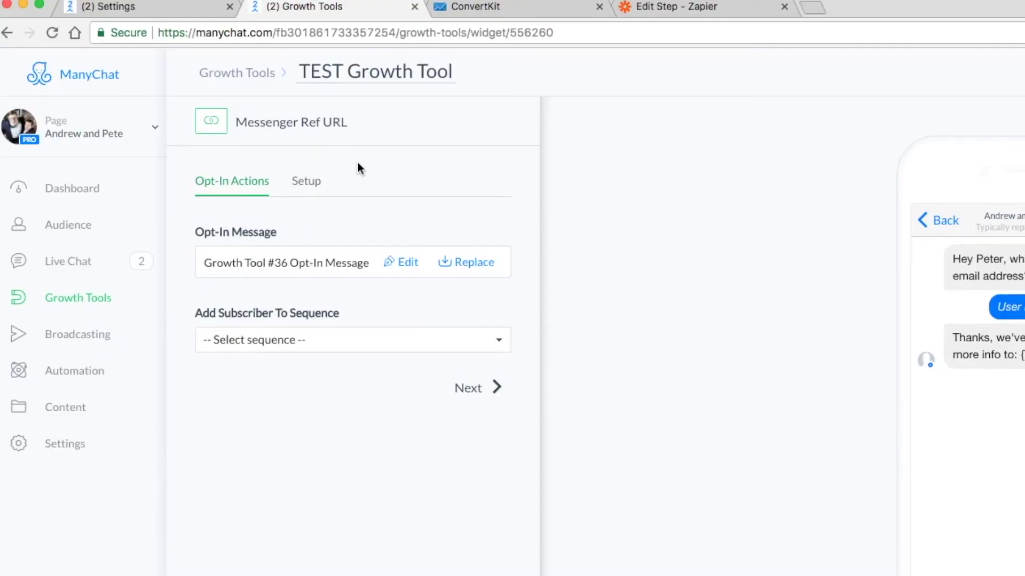
{"action": "left_click", "coordinate": [315, 188]}
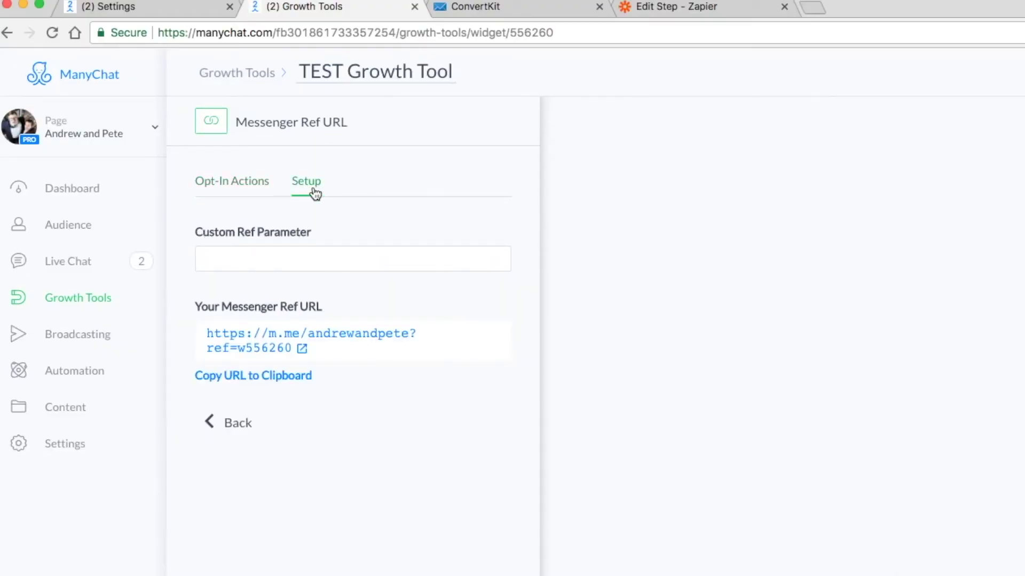
{"action": "left_click", "coordinate": [261, 380]}
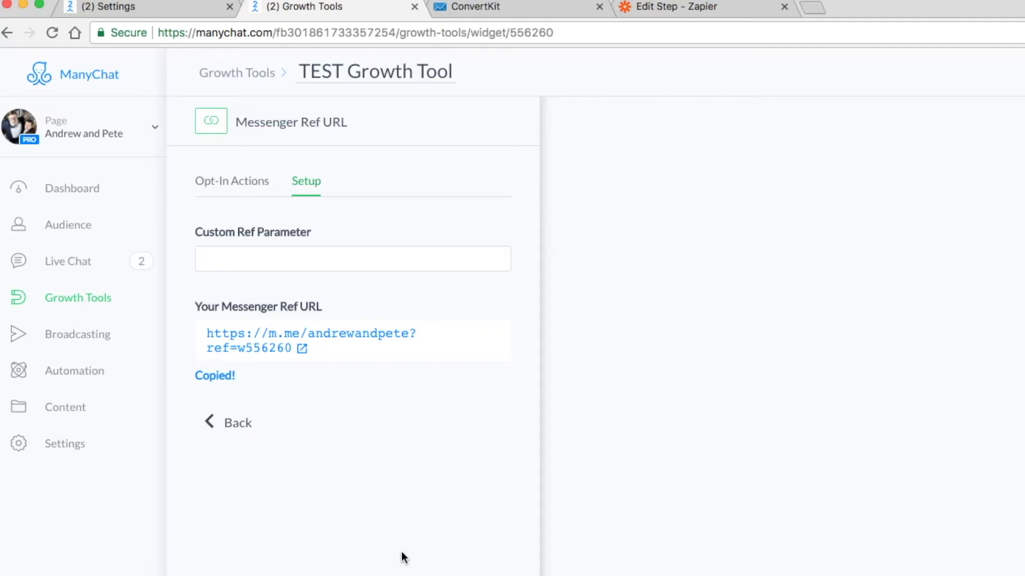
{"action": "key", "text": "super+Tab"}
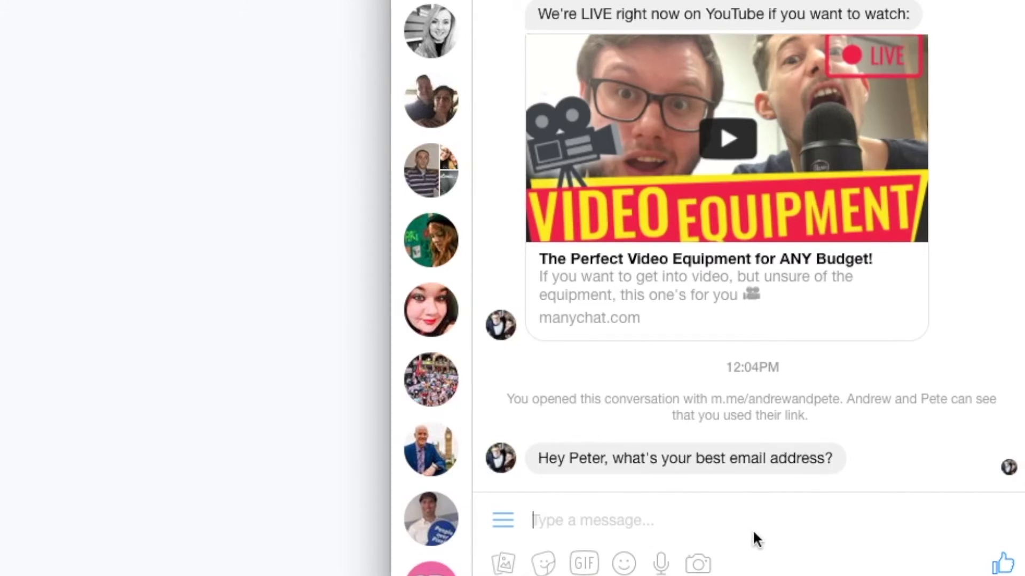
- Reply 'ghghg' to the bot's email question to test validation, then send a valid email address
{"action": "type", "text": "ghghg"}
{"action": "key", "text": "Return"}
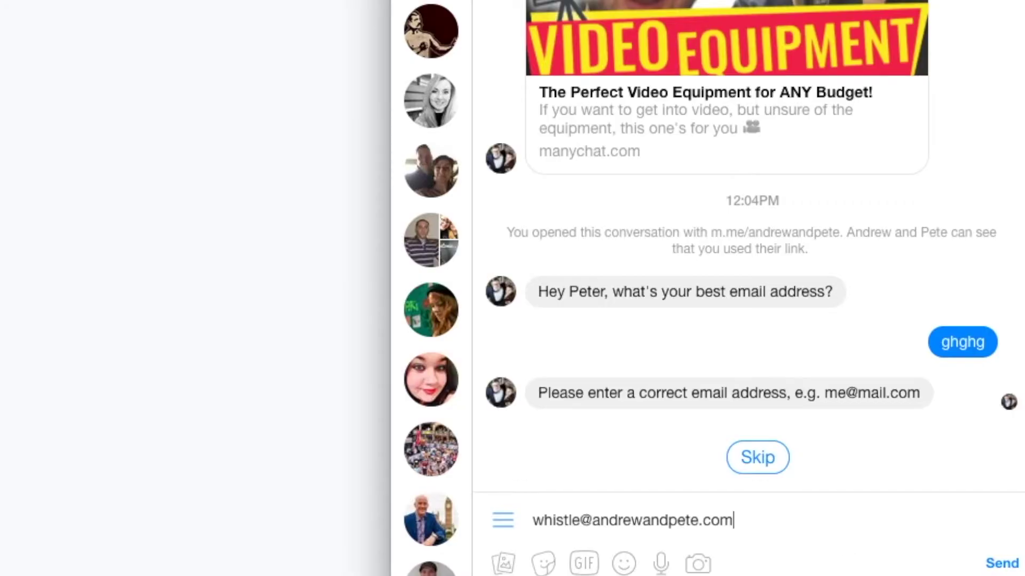
{"action": "key", "text": "Return"}
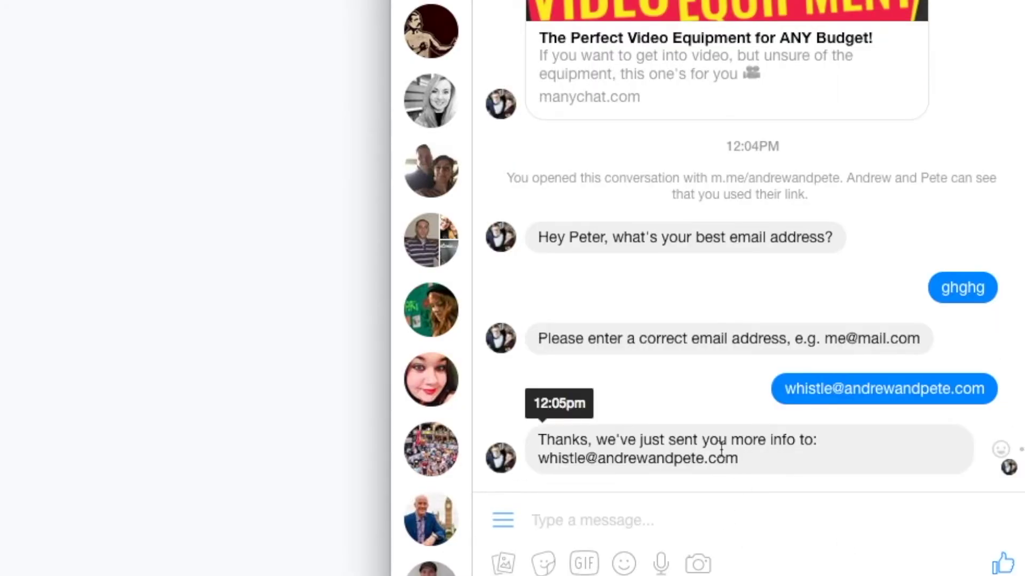